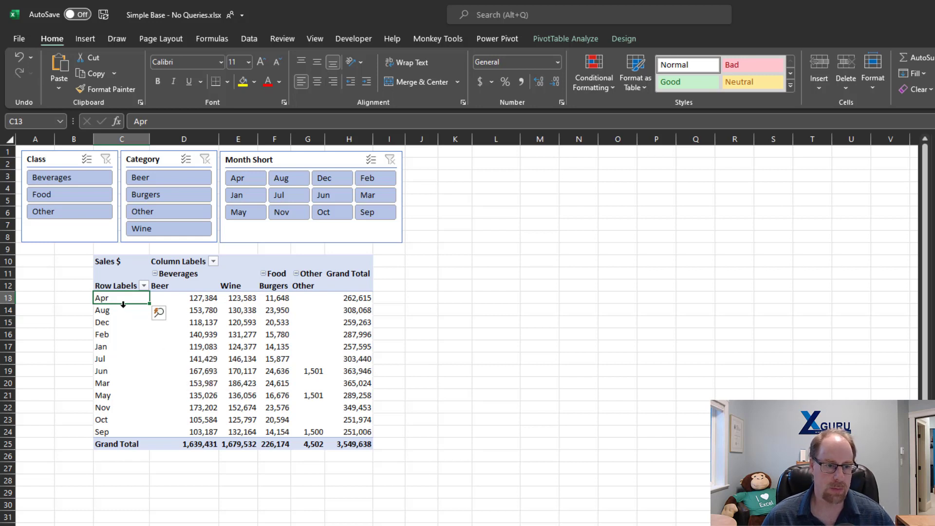
Open the Categories table in Power Pivot's Data View and autofit the Class column to show Beverages
left_click_drag(125, 297, 128, 432)
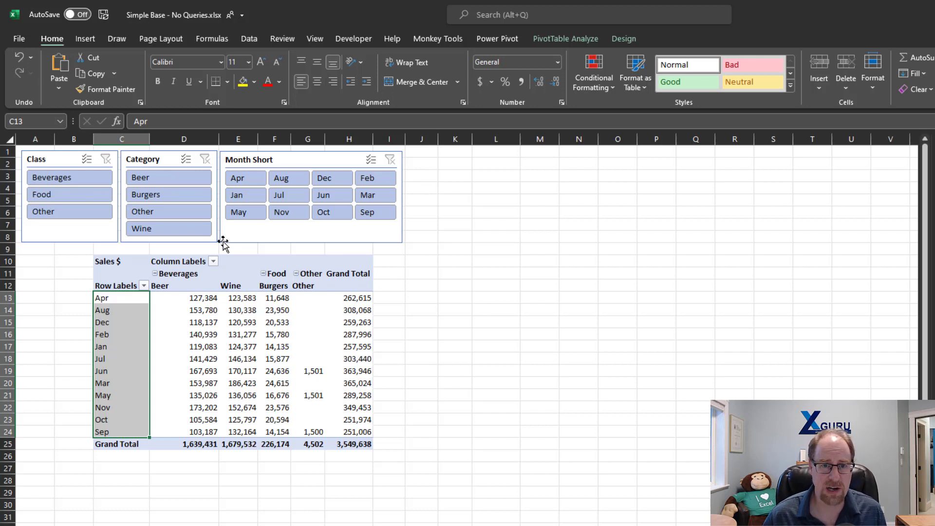
left_click(497, 39)
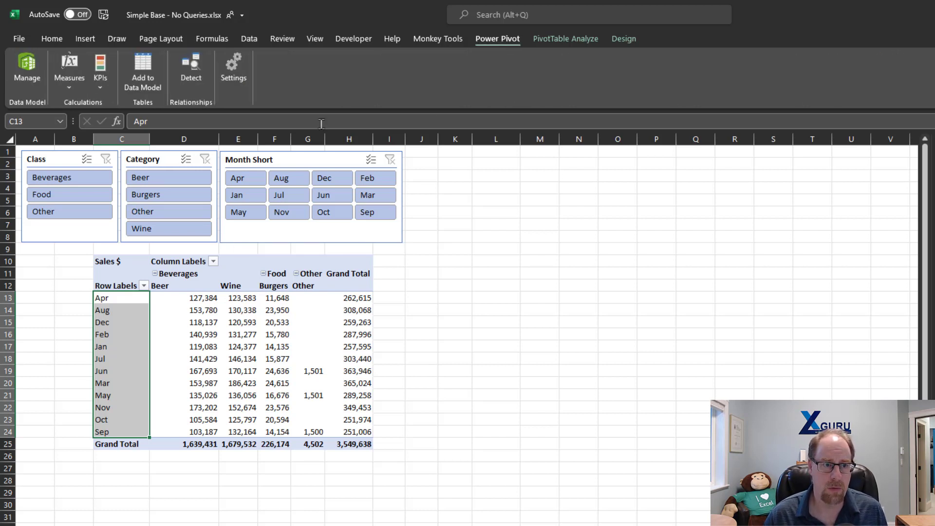
left_click(27, 70)
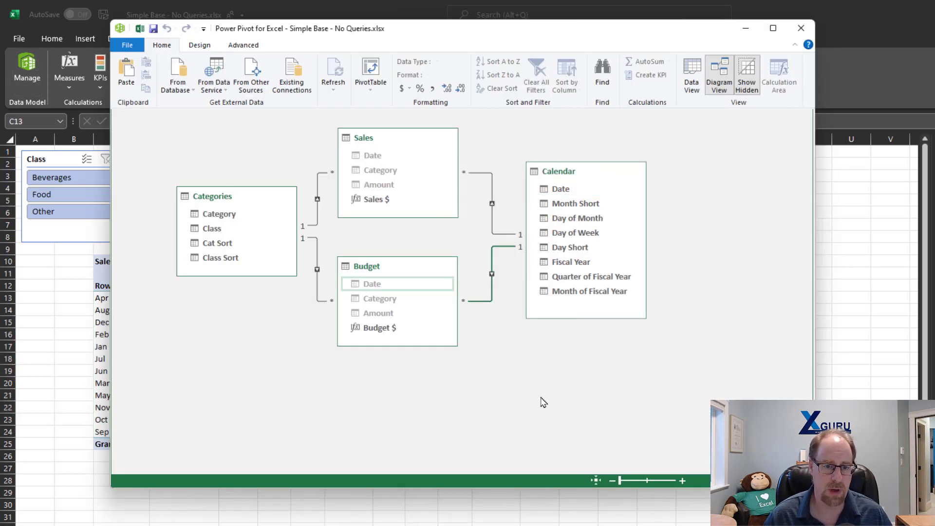
left_click(688, 95)
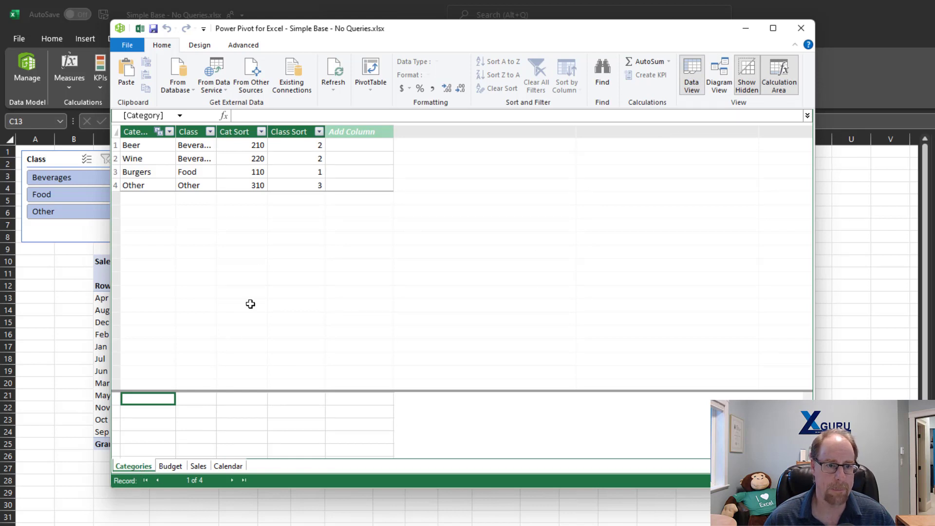
left_click(194, 131)
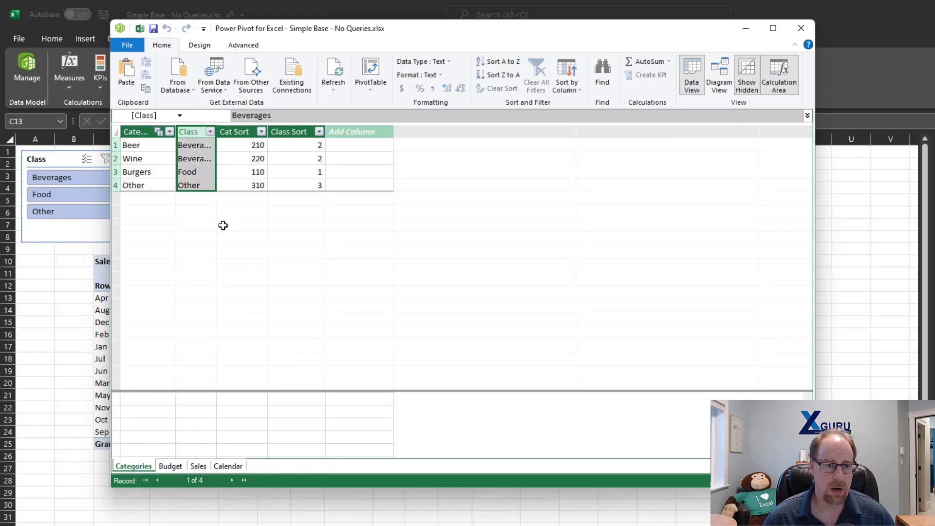
double_click(216, 133)
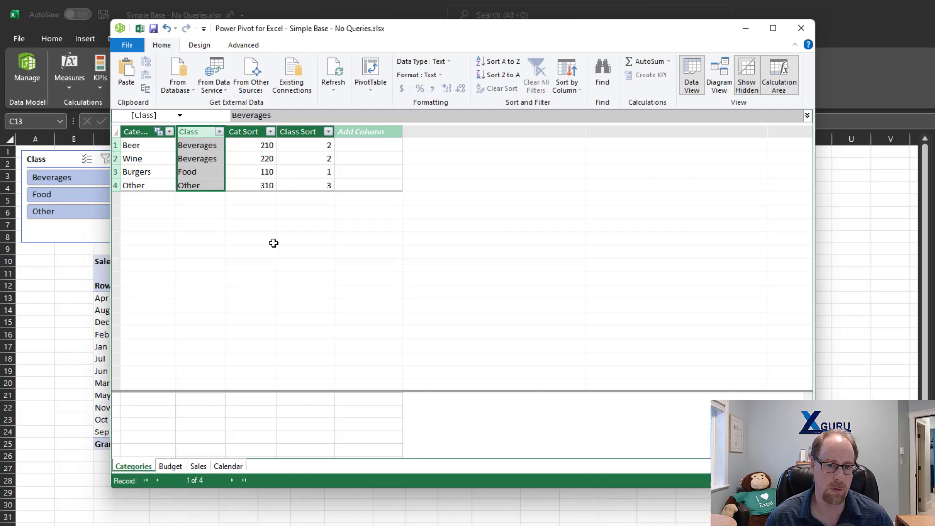
Set the Class column to sort by Class Sort
left_click(571, 91)
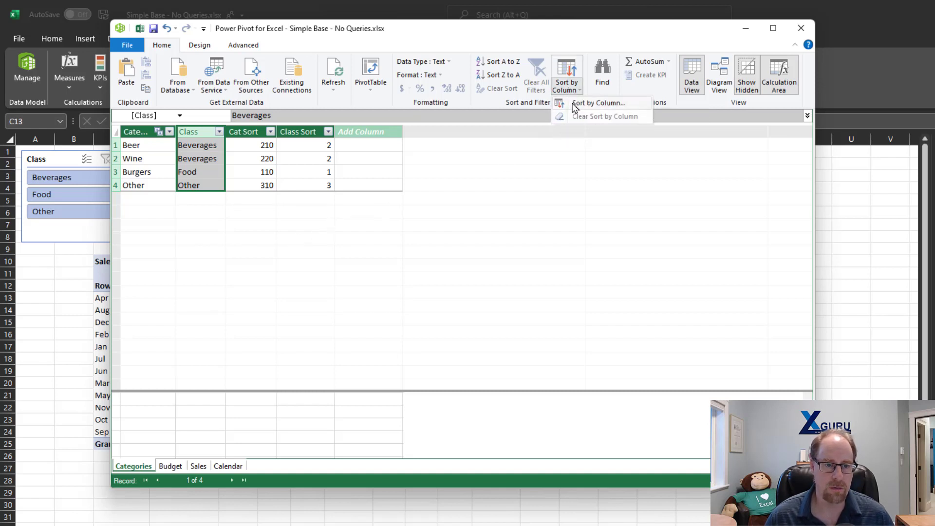
left_click(575, 107)
left_click(728, 338)
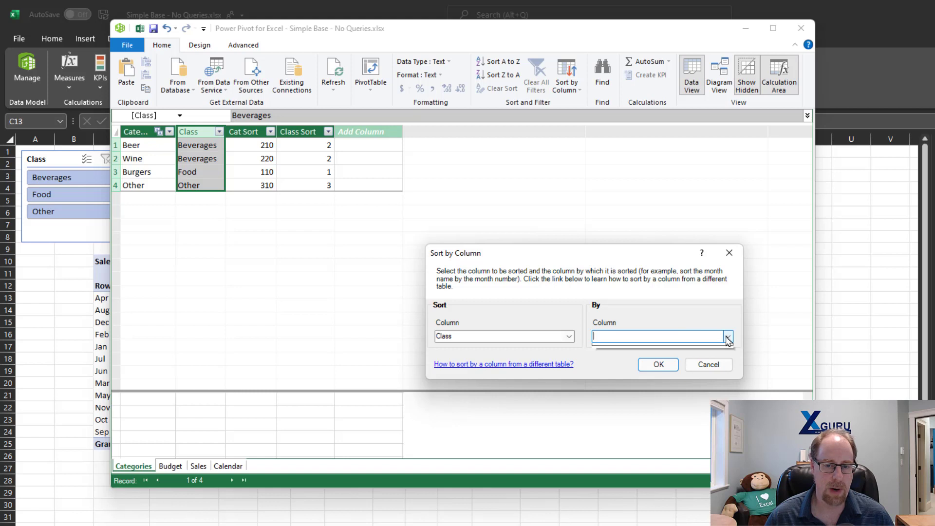
left_click(621, 368)
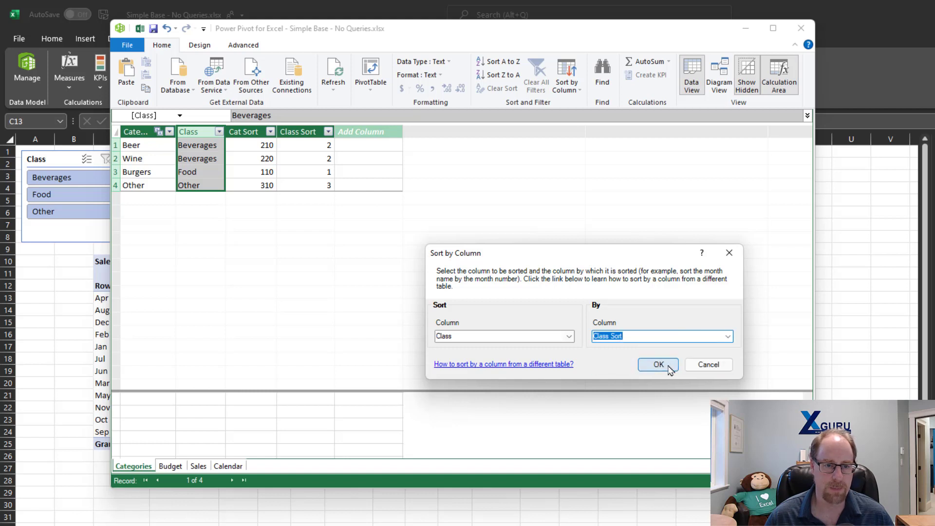
left_click(670, 369)
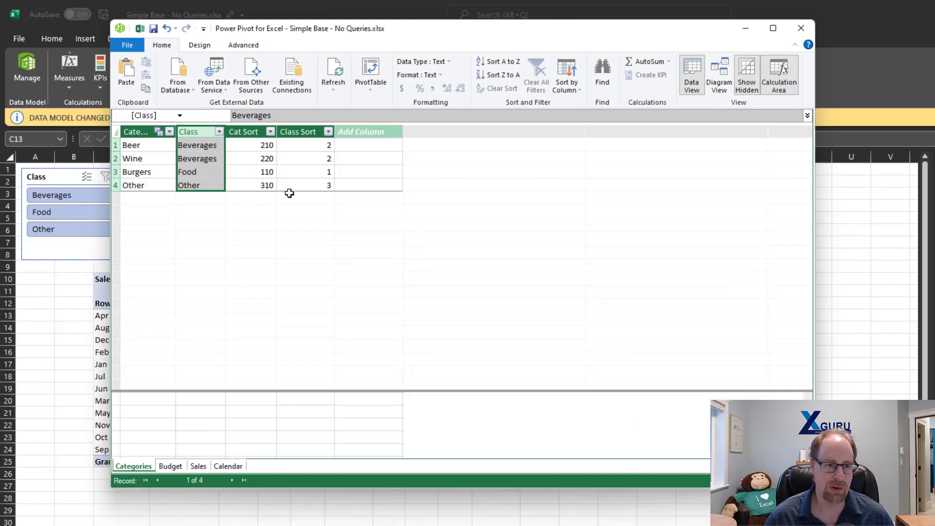
Set the Category column to sort by Cat Sort
left_click(141, 133)
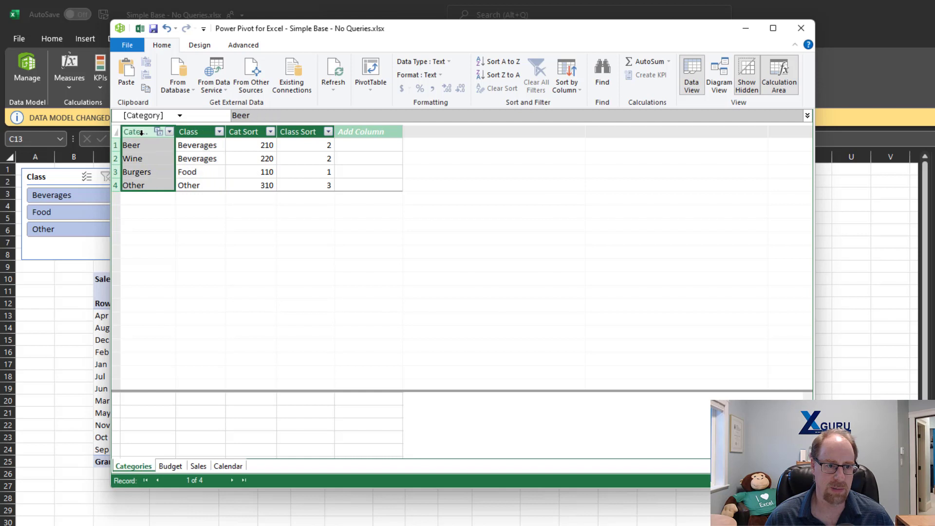
left_click(565, 89)
left_click(573, 105)
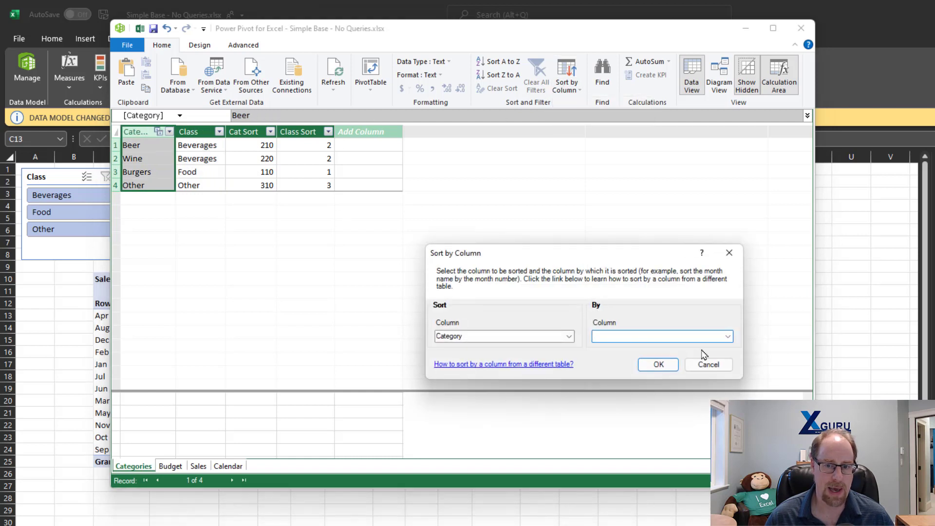
left_click(728, 336)
left_click(633, 357)
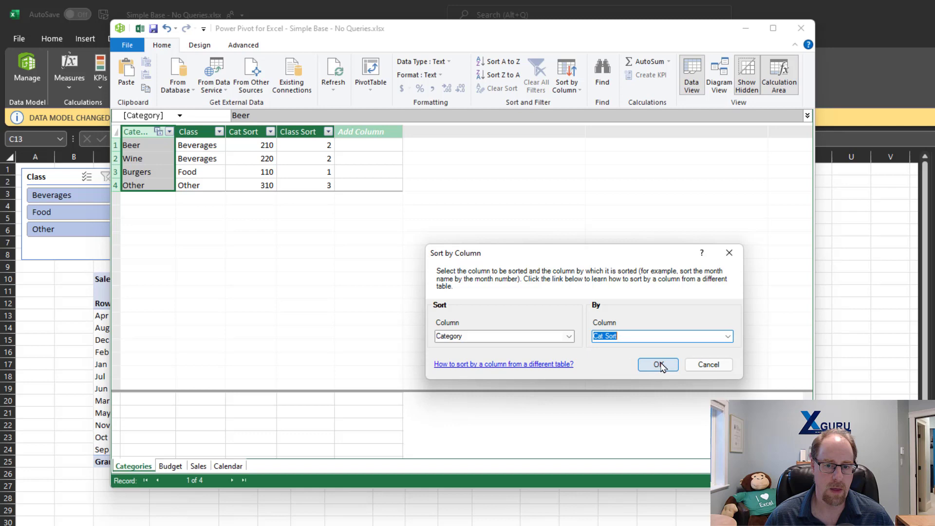
left_click(656, 364)
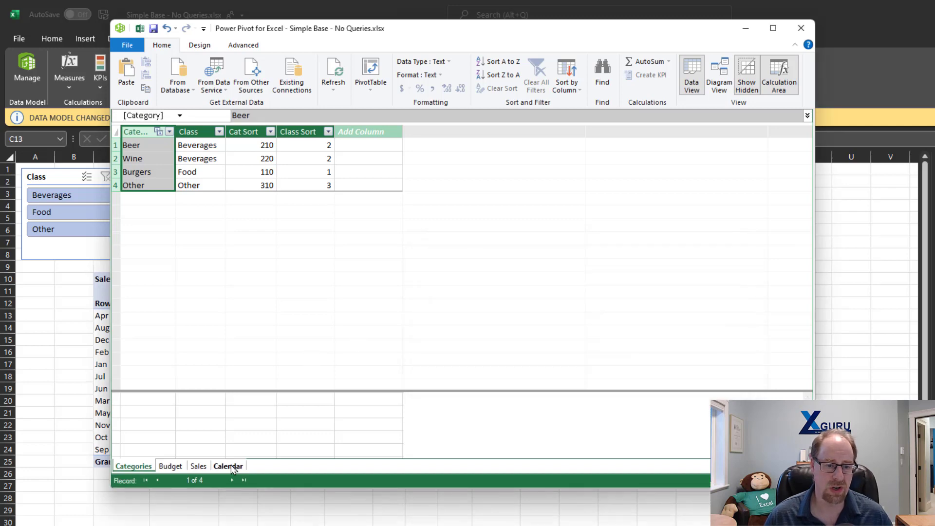
In the Calendar table, sort Month Short by Month of Fiscal Year
left_click(228, 467)
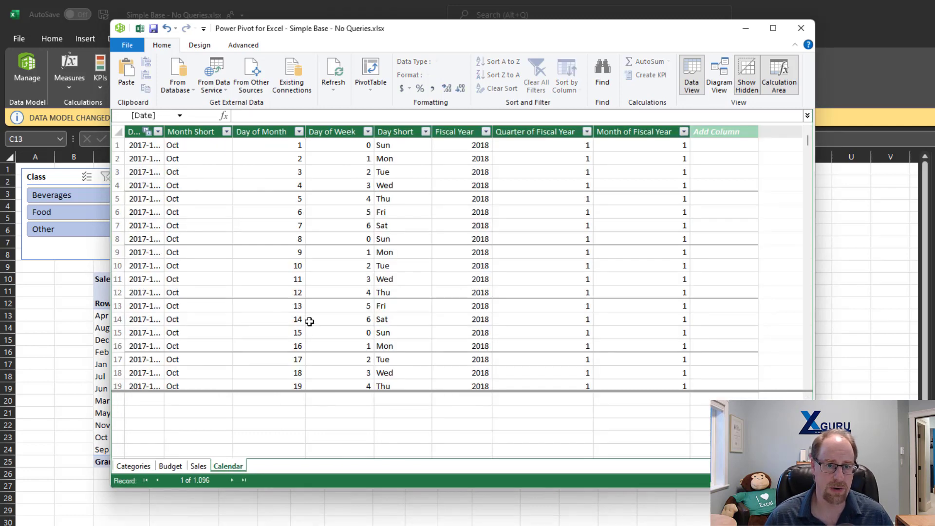
left_click(204, 132)
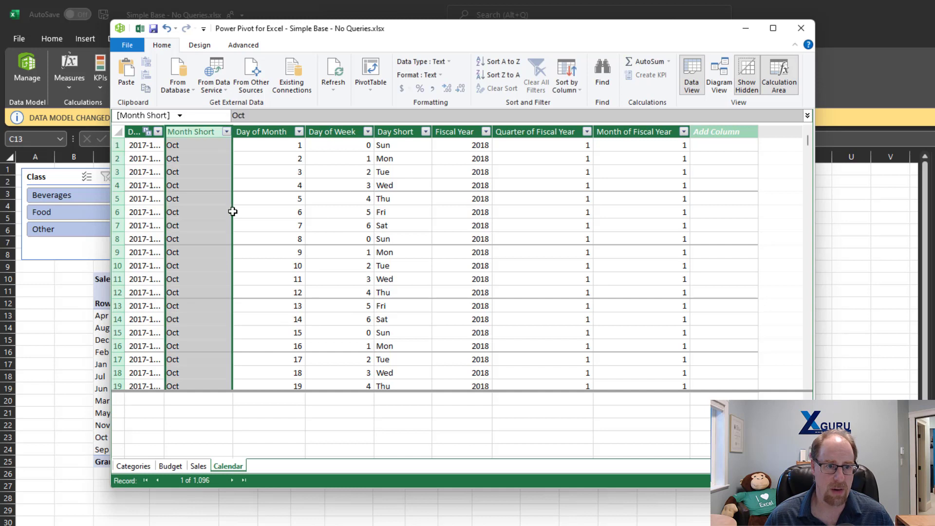
left_click(574, 90)
left_click(589, 104)
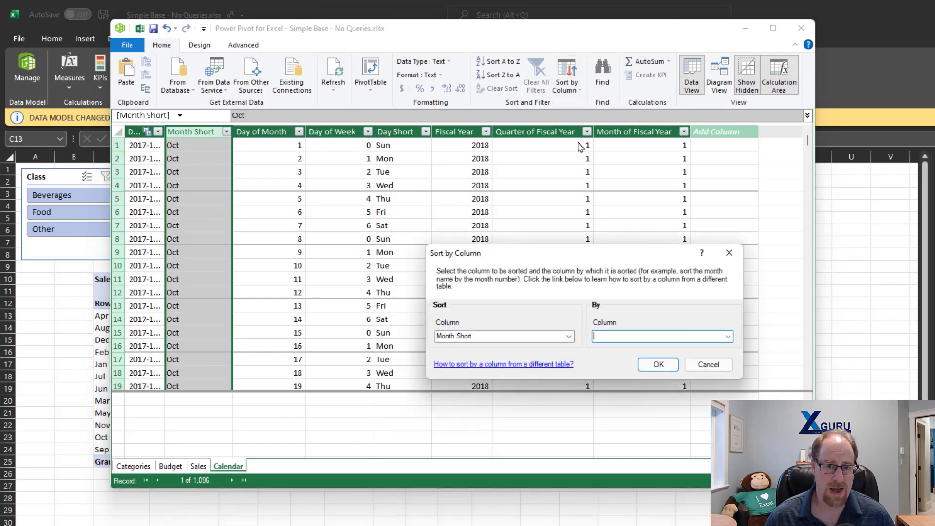
left_click(727, 337)
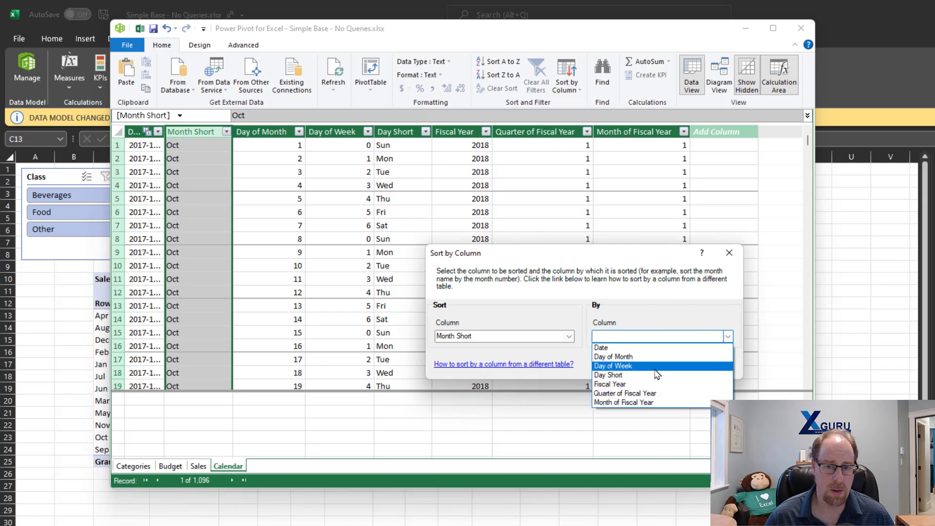
left_click(624, 403)
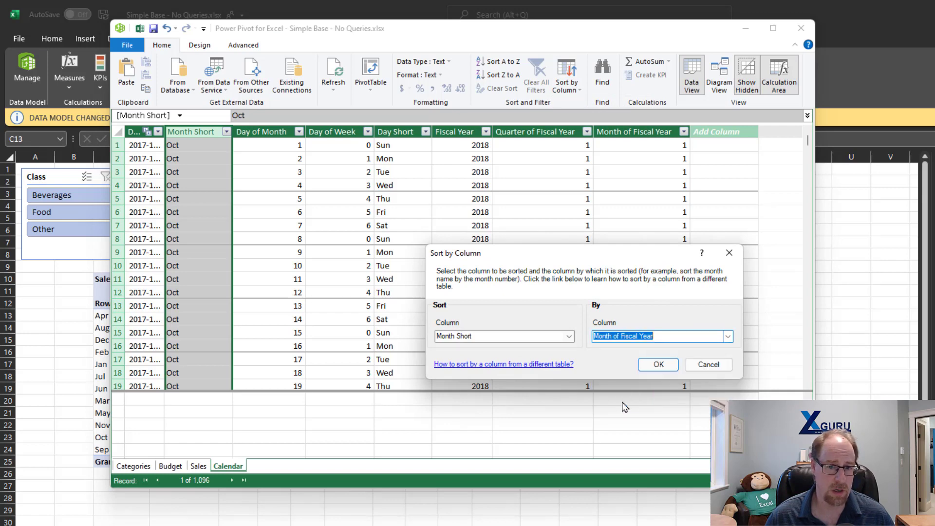
left_click(652, 367)
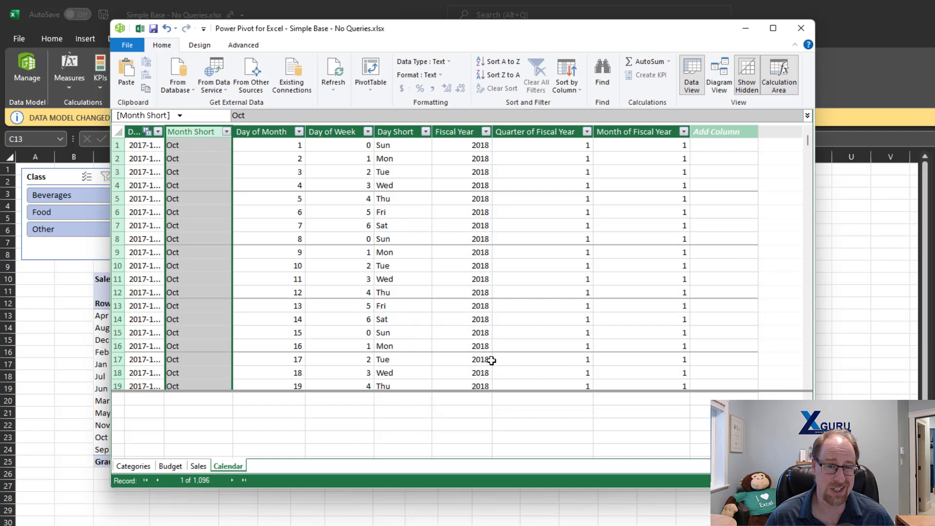
Sort the Calendar table's Day Short column by Day of Week
left_click(396, 131)
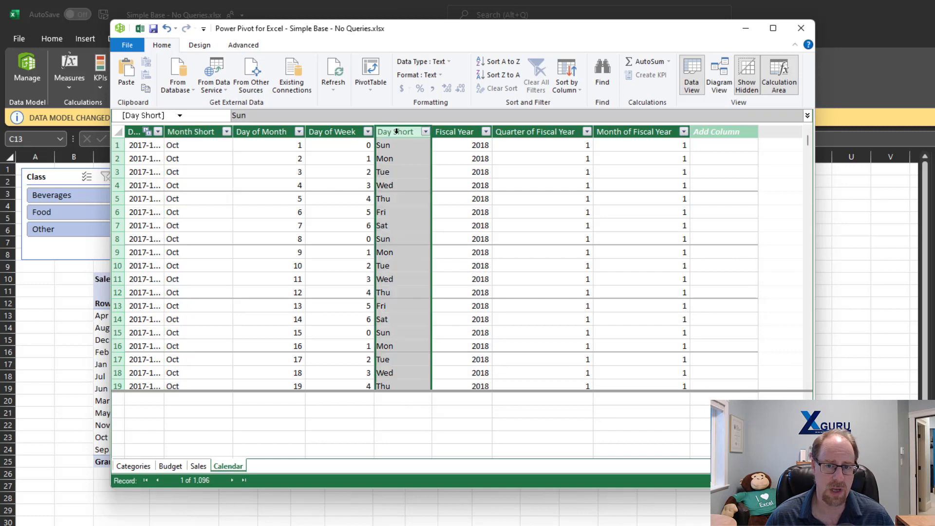
left_click(576, 88)
left_click(583, 103)
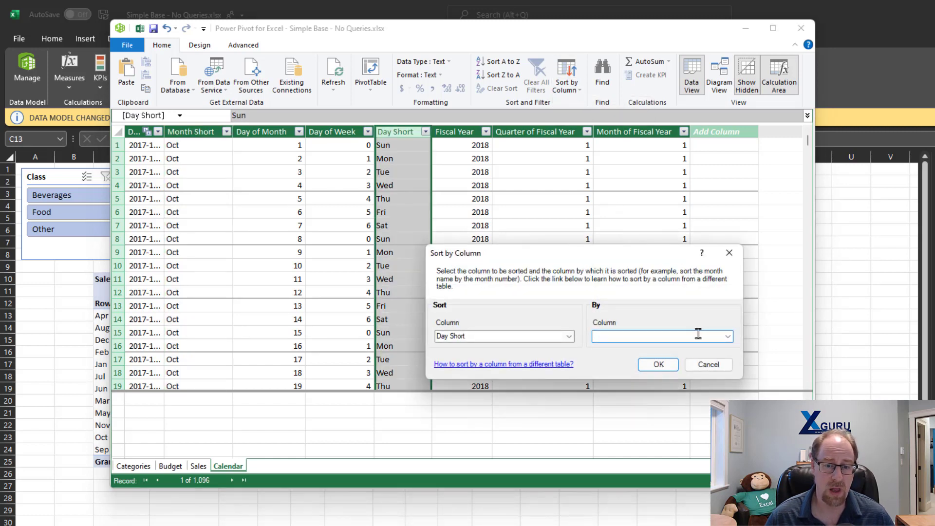
left_click(729, 337)
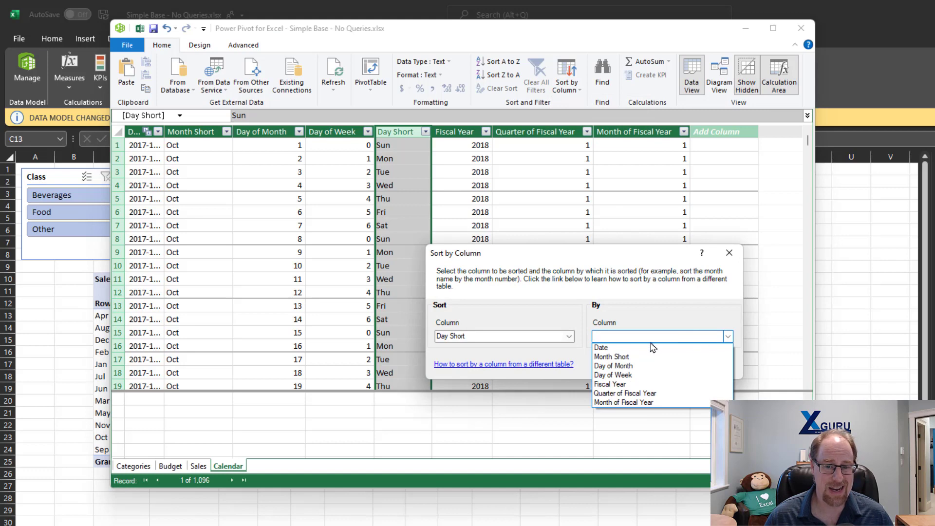
left_click(617, 376)
left_click(653, 366)
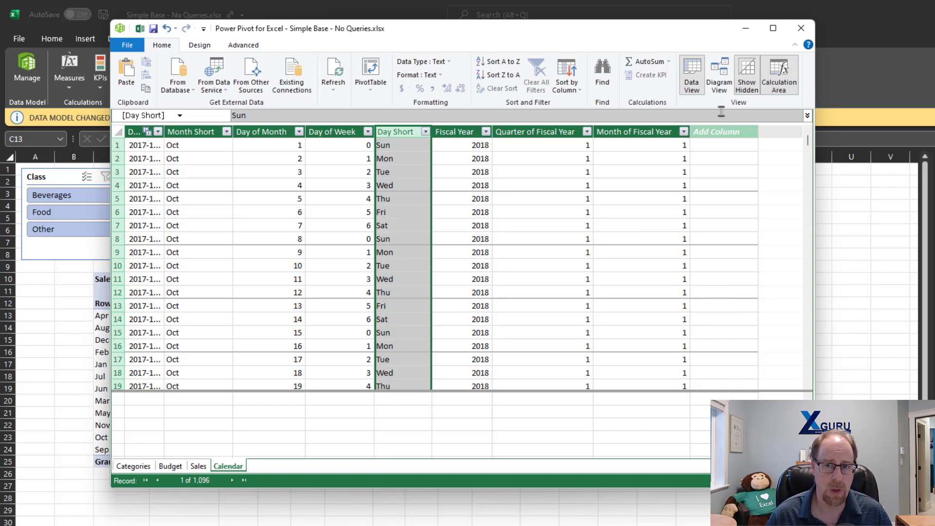
Close Power Pivot to see the pivot table and slicers with months running Oct through Sep
left_click(800, 28)
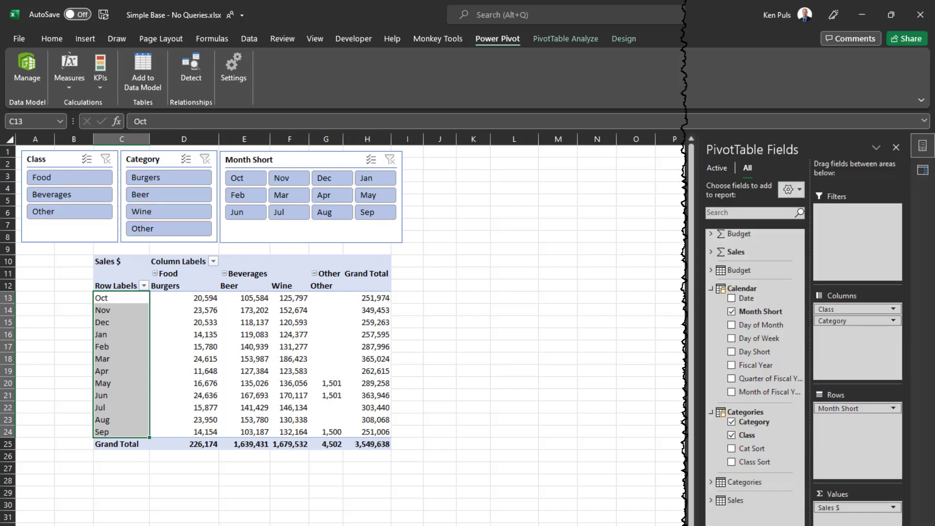
Add Fiscal Year to the pivot Rows above Month Short, nesting months under 2018 and 2019
left_click_drag(754, 369, 845, 410)
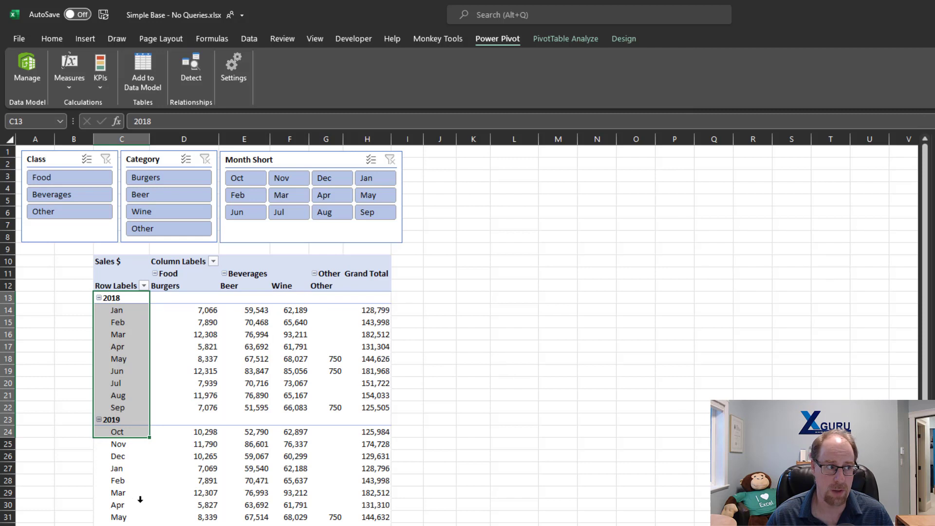
mouse_move(291, 456)
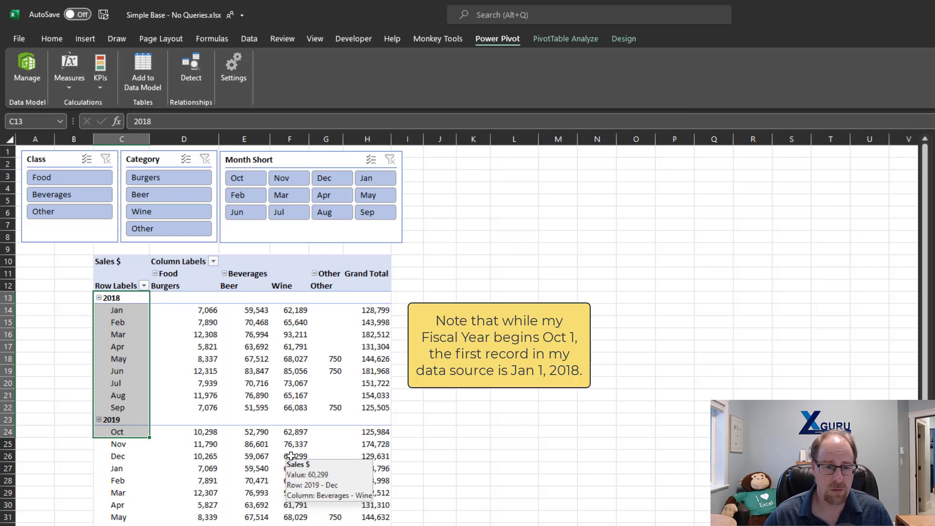